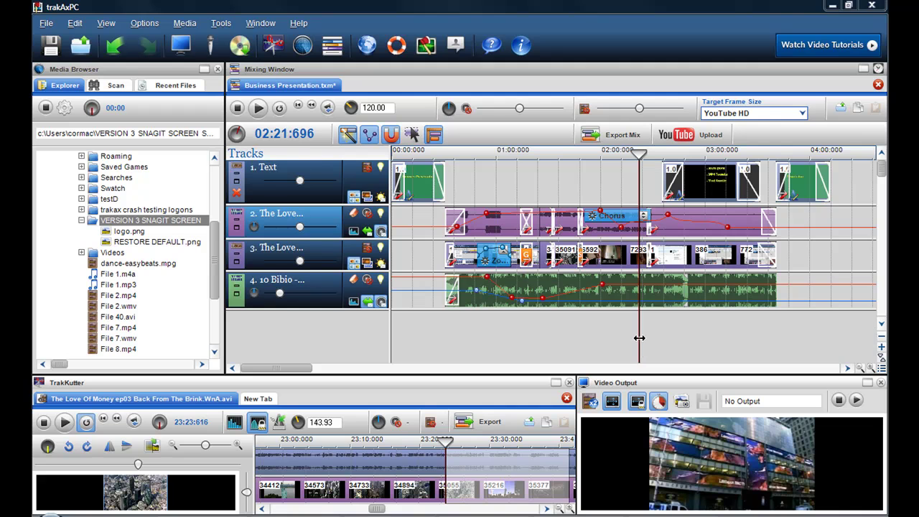
Drag logo.png from the Media Browser into the mix as a new fifth track.
{"action": "left_click_drag", "start_coordinate": [639, 338], "coordinate": [459, 335]}
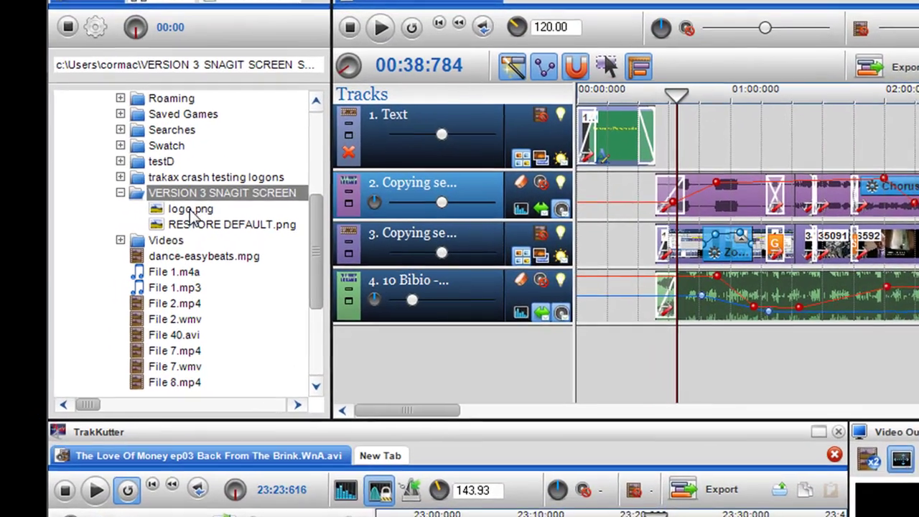
{"action": "left_click", "coordinate": [128, 232]}
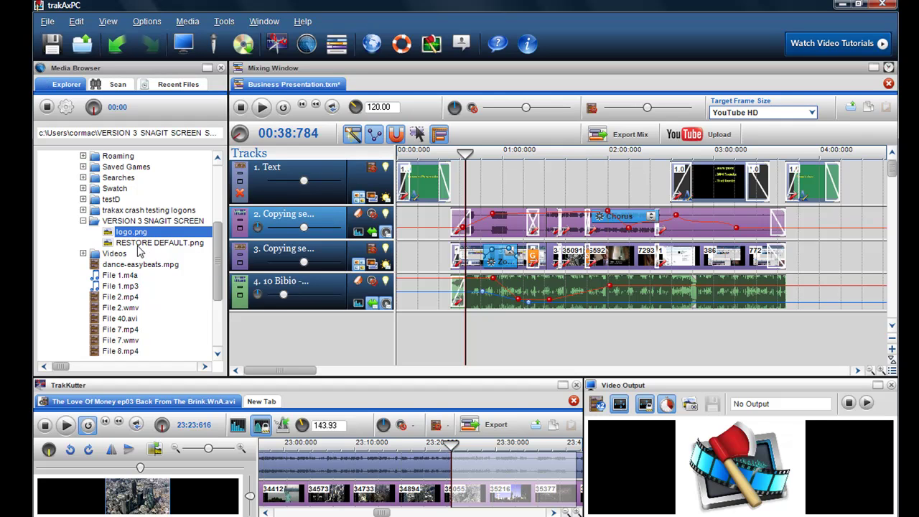
{"action": "left_click_drag", "start_coordinate": [135, 239], "coordinate": [266, 286]}
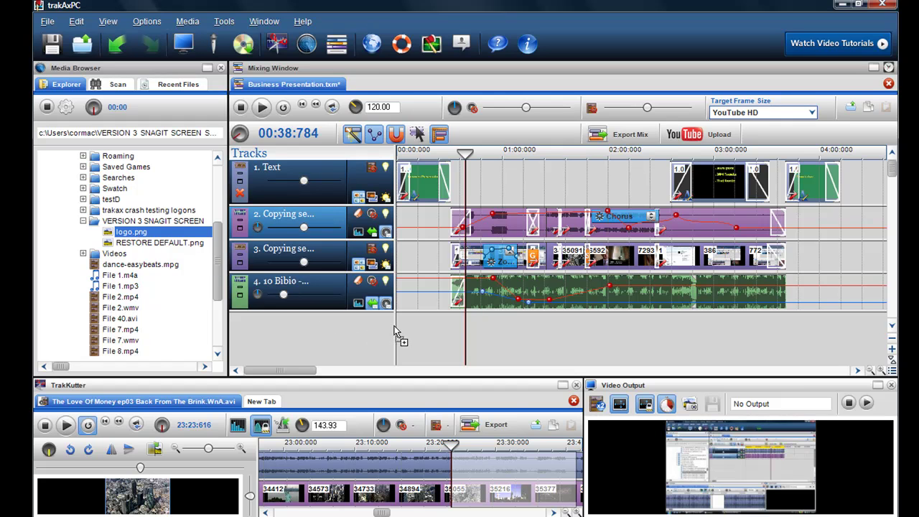
{"action": "left_click_drag", "start_coordinate": [395, 332], "coordinate": [394, 326]}
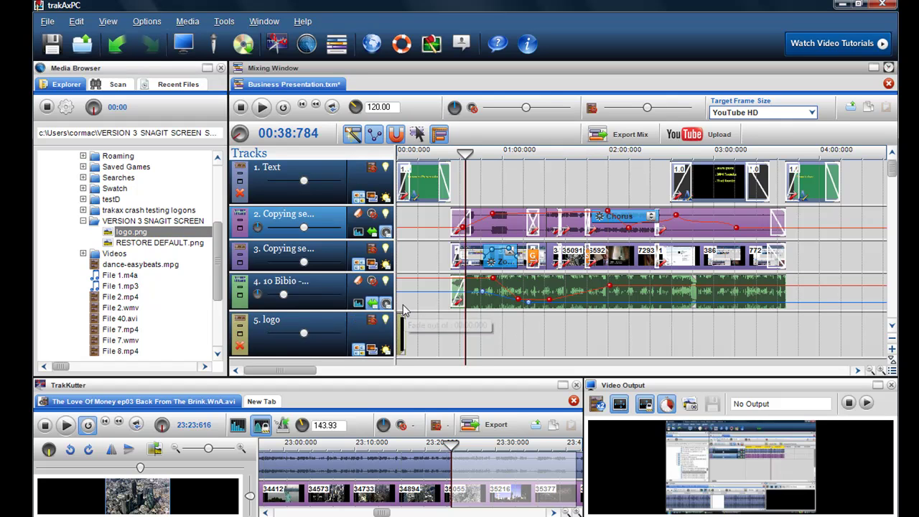
Stretch the logo clip to run to about 04:10 and scrub to preview it.
{"action": "left_click", "coordinate": [403, 303]}
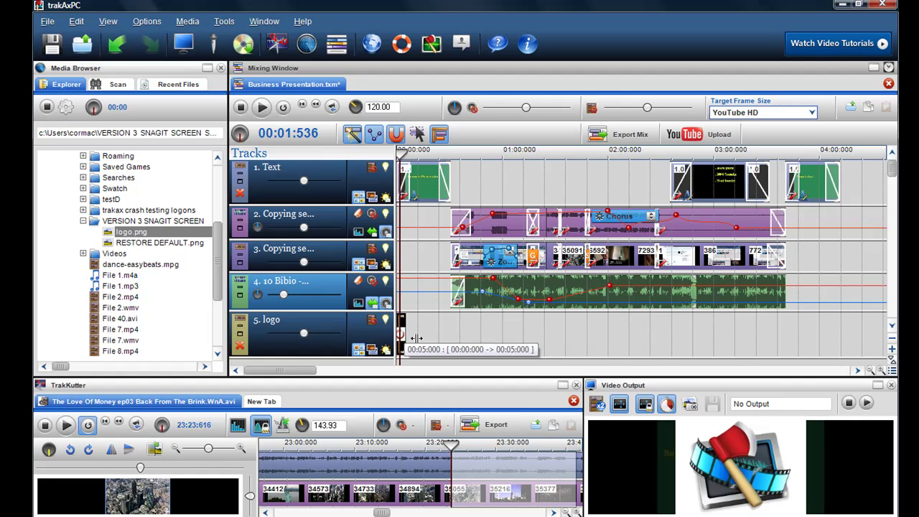
{"action": "left_click_drag", "start_coordinate": [417, 338], "coordinate": [856, 354]}
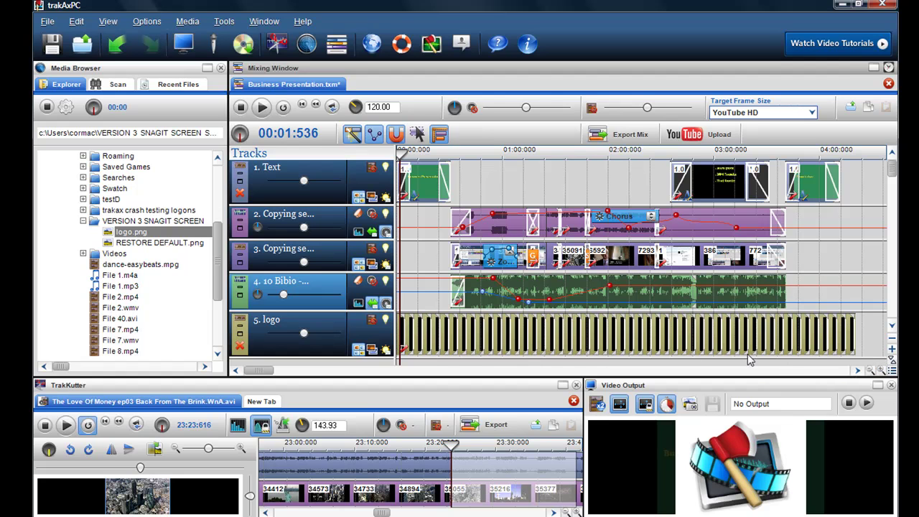
{"action": "left_click_drag", "start_coordinate": [399, 299], "coordinate": [467, 307]}
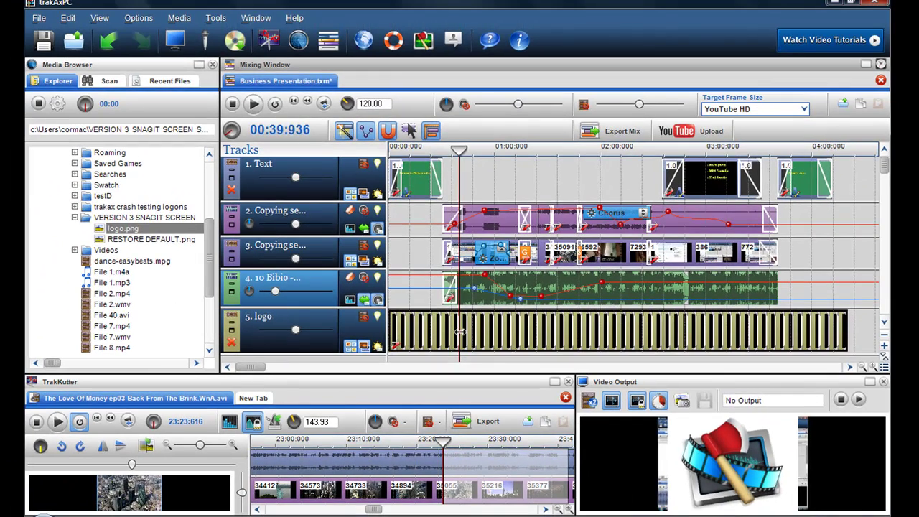
{"action": "left_click_drag", "start_coordinate": [460, 331], "coordinate": [493, 345]}
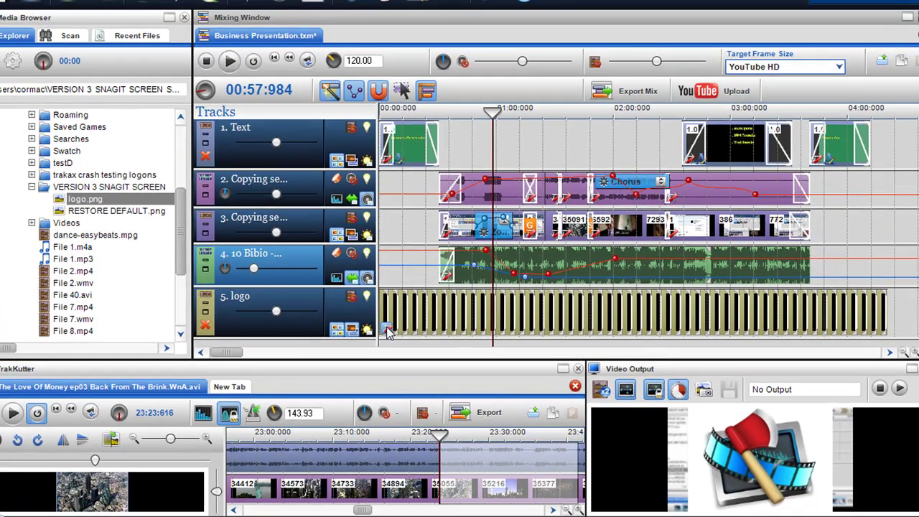
Scale the logo down to 0.324 of its size and drag it to the frame's bottom-right corner.
{"action": "left_click", "coordinate": [386, 331]}
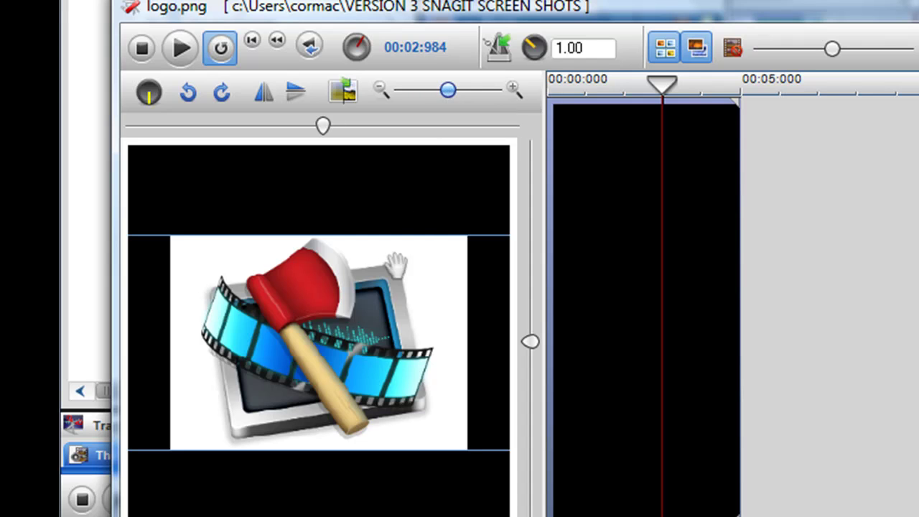
{"action": "right_click", "coordinate": [381, 286]}
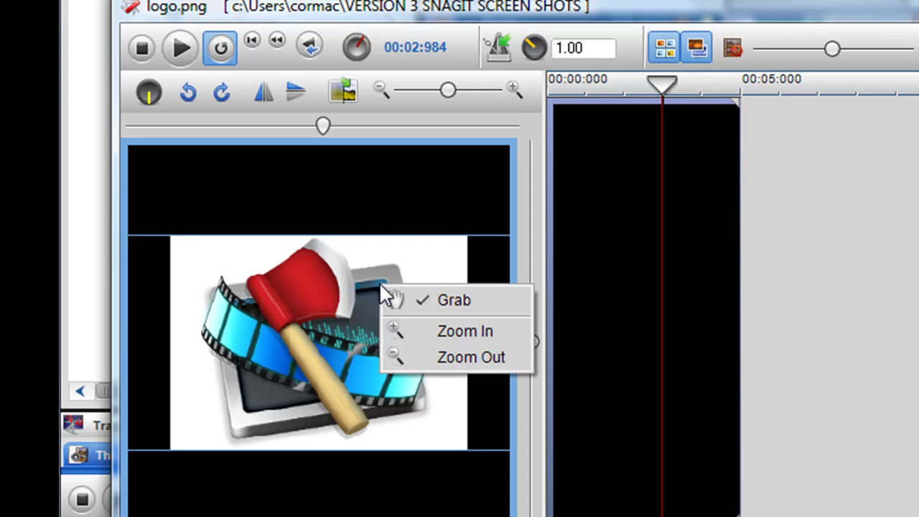
{"action": "left_click", "coordinate": [447, 90]}
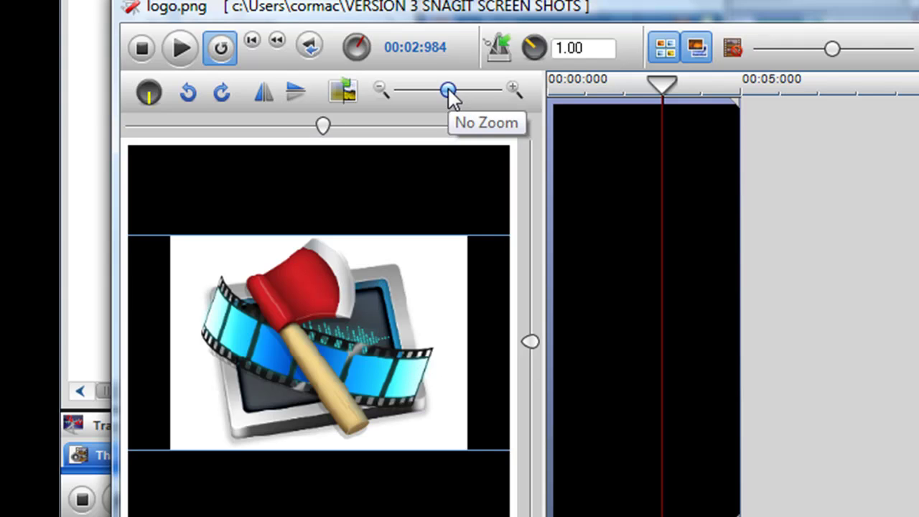
{"action": "left_click_drag", "start_coordinate": [207, 167], "coordinate": [191, 175]}
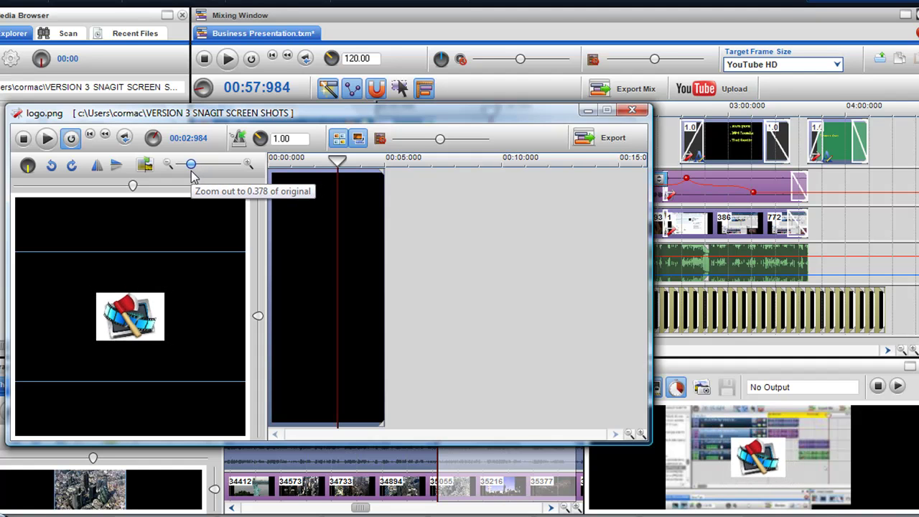
{"action": "left_click_drag", "start_coordinate": [191, 174], "coordinate": [189, 174]}
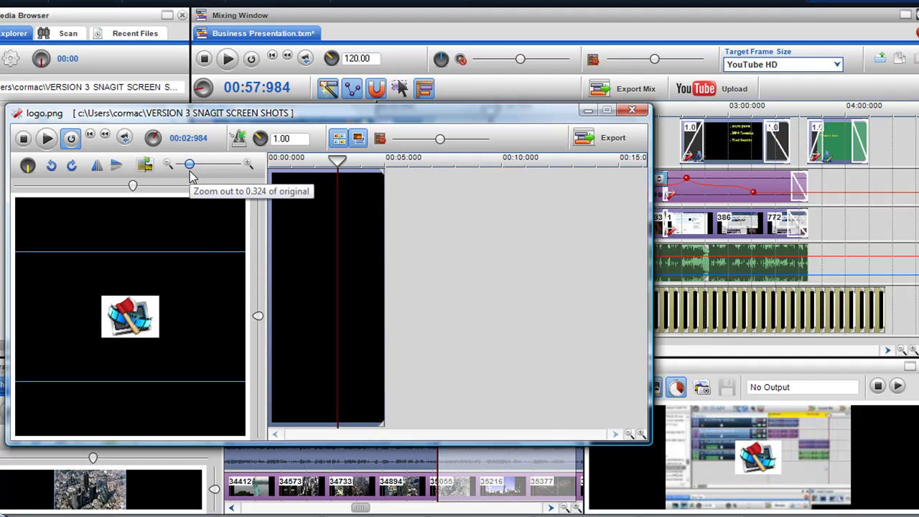
{"action": "left_click_drag", "start_coordinate": [130, 316], "coordinate": [213, 358]}
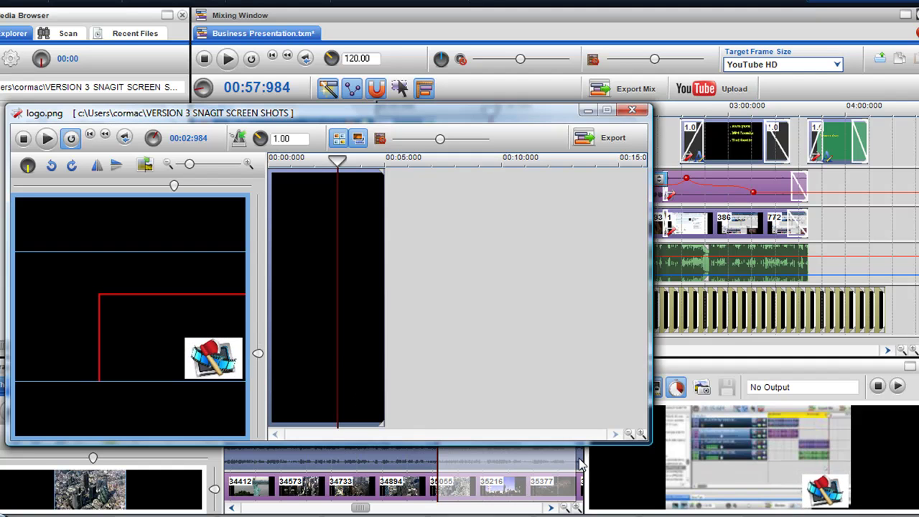
Resize the logo editor window and fine-tune the logo's corner position while previewing later scenes.
{"action": "left_click_drag", "start_coordinate": [648, 442], "coordinate": [609, 386]}
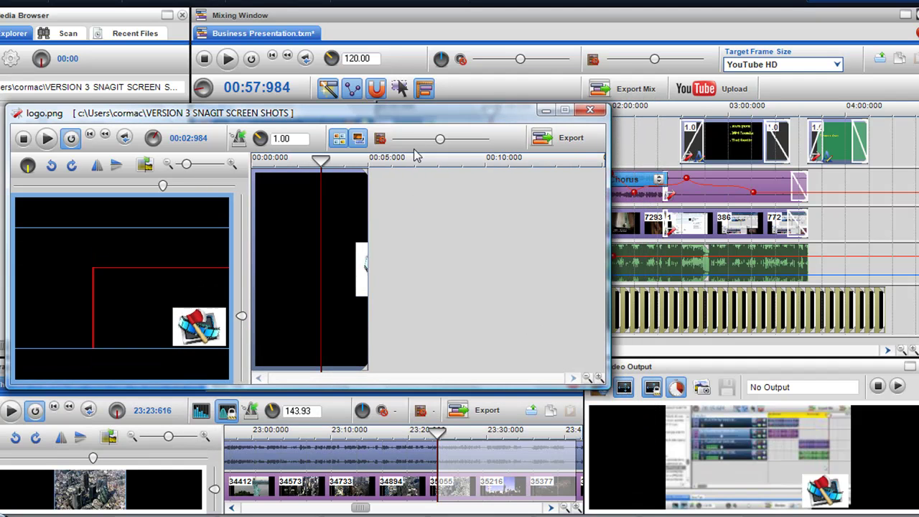
{"action": "left_click_drag", "start_coordinate": [407, 122], "coordinate": [402, 152]}
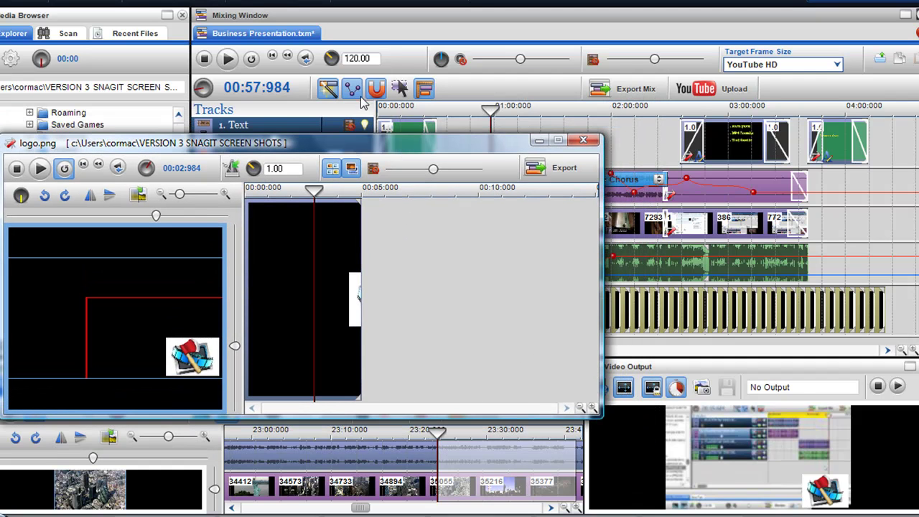
{"action": "left_click_drag", "start_coordinate": [490, 123], "coordinate": [537, 138]}
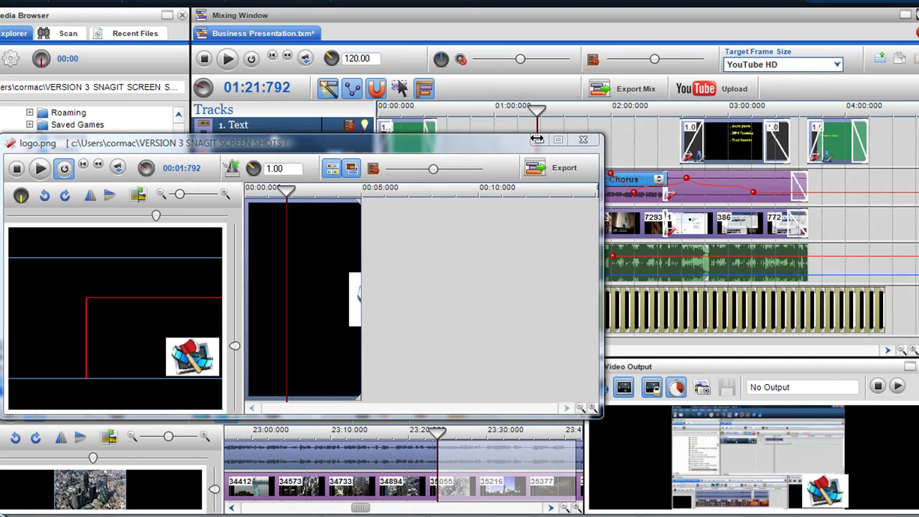
{"action": "left_click_drag", "start_coordinate": [195, 366], "coordinate": [184, 364]}
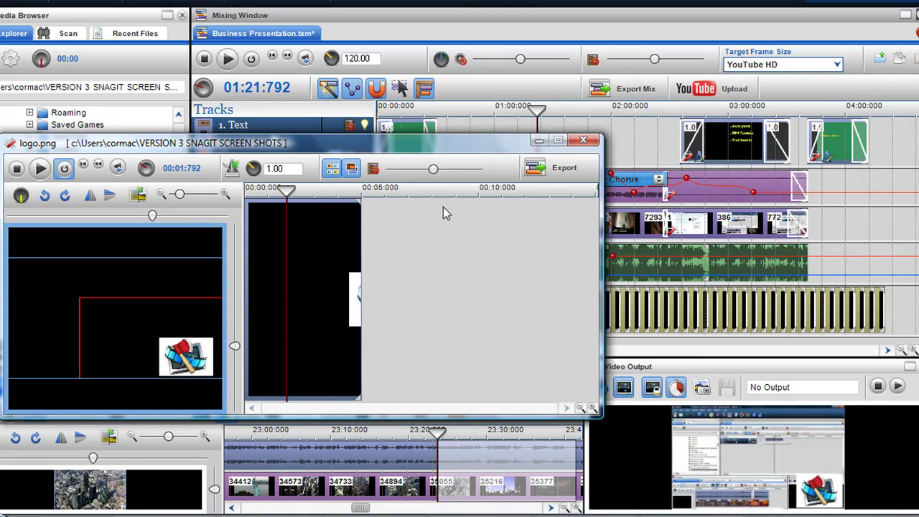
{"action": "left_click_drag", "start_coordinate": [537, 122], "coordinate": [704, 155]}
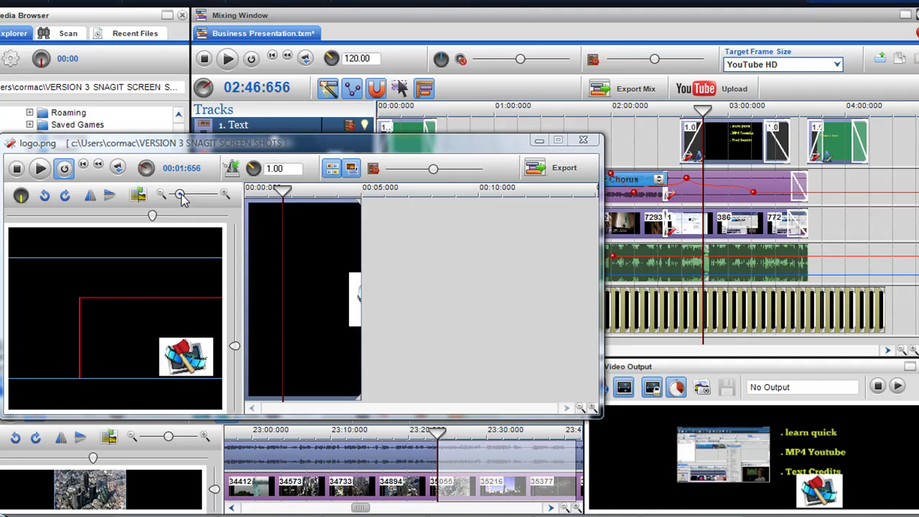
Shrink the logo to 0.192 of original and scrub the mix to check it.
{"action": "left_click_drag", "start_coordinate": [183, 199], "coordinate": [179, 199]}
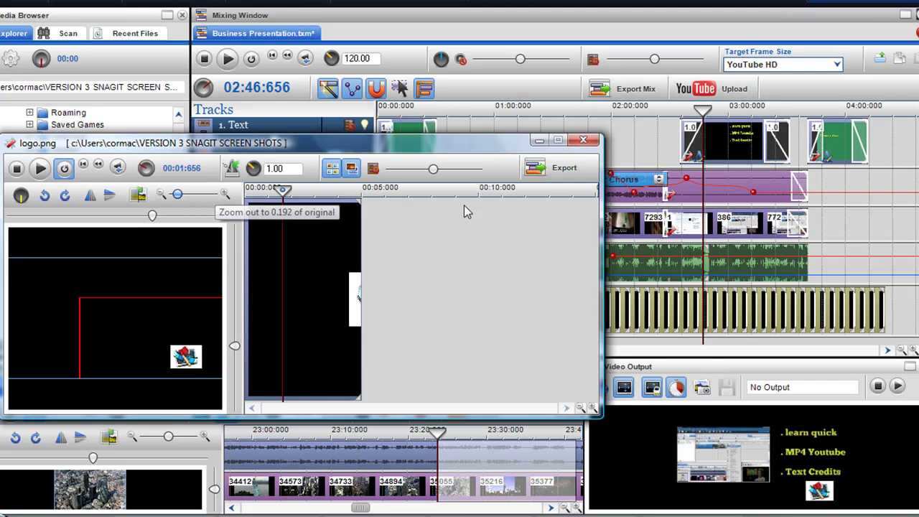
{"action": "left_click", "coordinate": [708, 202]}
{"action": "left_click_drag", "start_coordinate": [709, 203], "coordinate": [814, 225]}
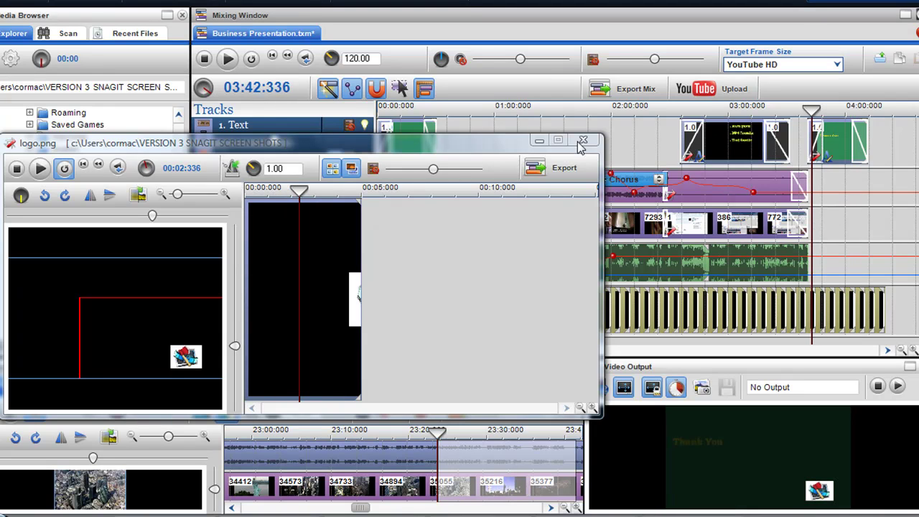
Close the logo editor, move the logo track to position 2, and trim its clip to end at 04:11:435.
{"action": "left_click", "coordinate": [582, 140]}
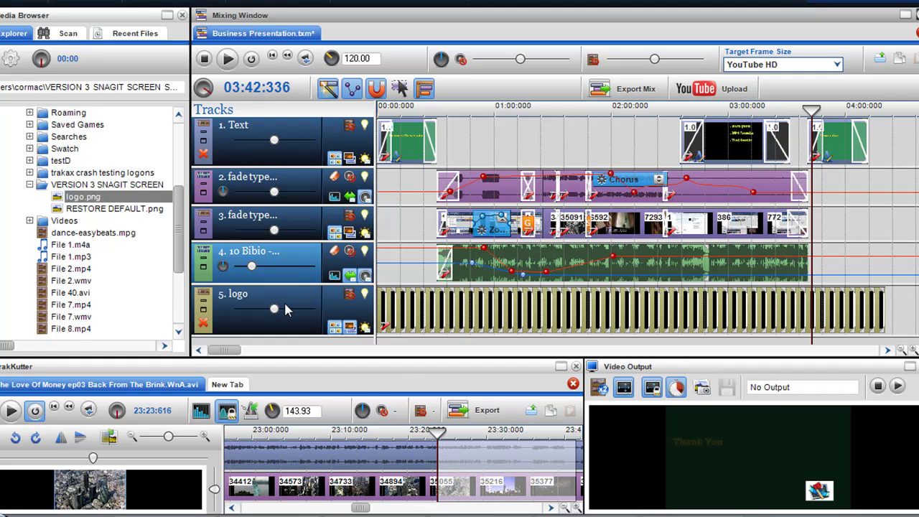
{"action": "left_click", "coordinate": [312, 307]}
{"action": "left_click_drag", "start_coordinate": [310, 308], "coordinate": [321, 191]}
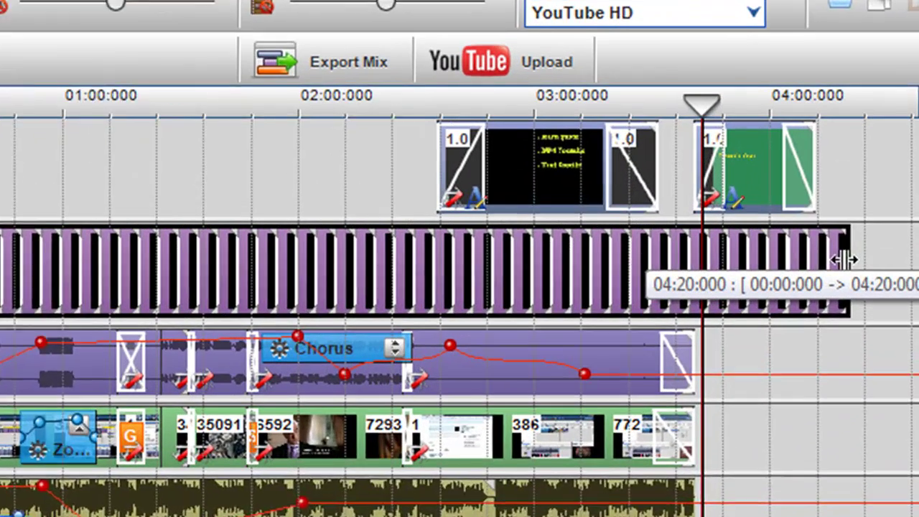
{"action": "left_click_drag", "start_coordinate": [883, 194], "coordinate": [867, 187]}
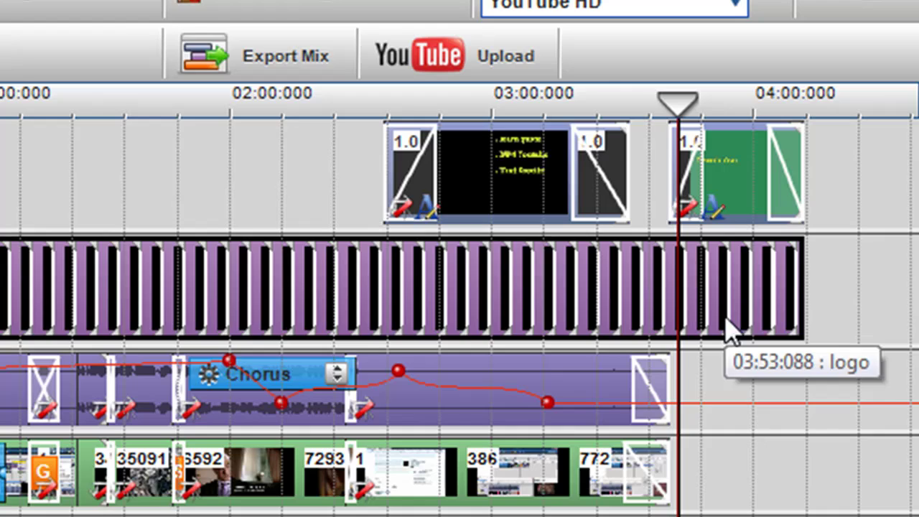
{"action": "left_click_drag", "start_coordinate": [677, 371], "coordinate": [727, 369]}
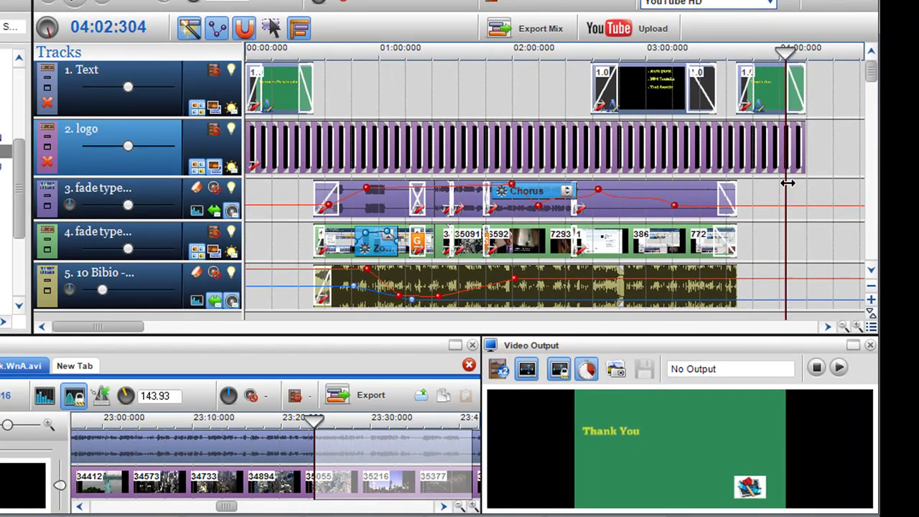
Set the logo clip's ending fade type to Smooth.
{"action": "left_click_drag", "start_coordinate": [788, 183], "coordinate": [785, 180]}
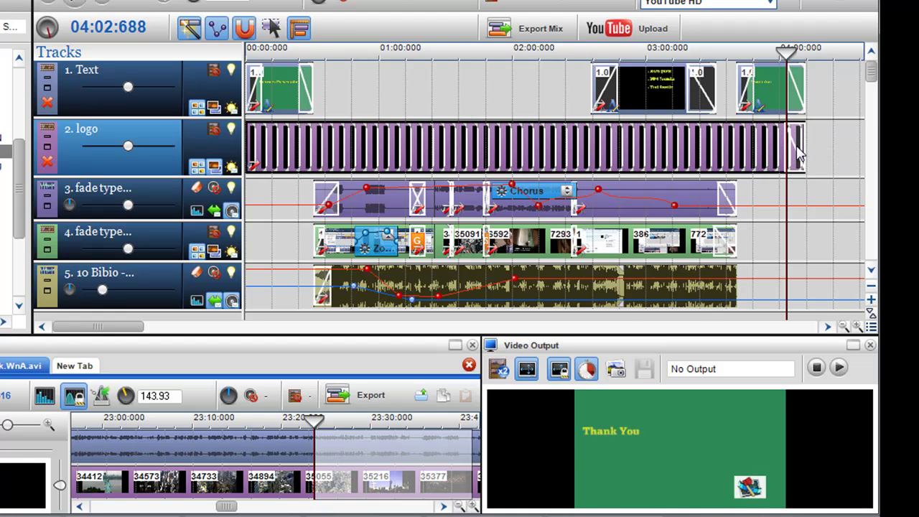
{"action": "right_click", "coordinate": [799, 154]}
{"action": "mouse_move", "coordinate": [772, 108]}
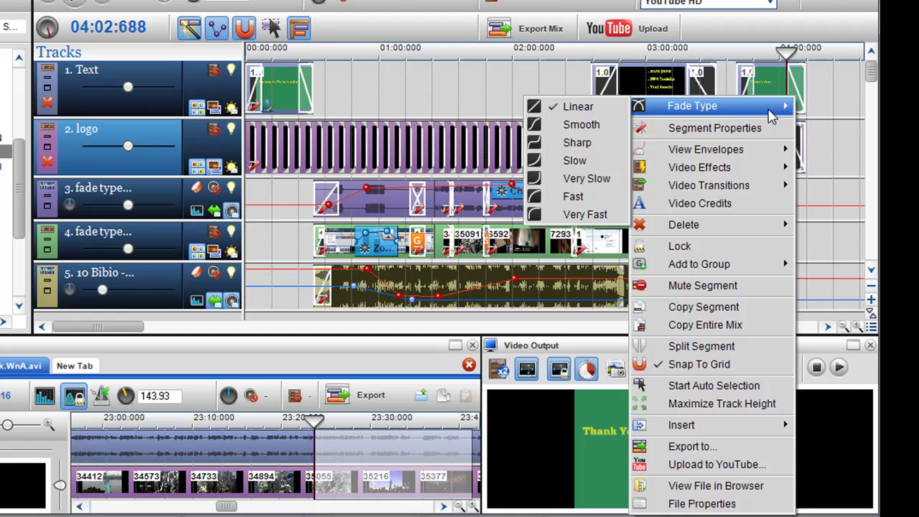
{"action": "left_click", "coordinate": [606, 137]}
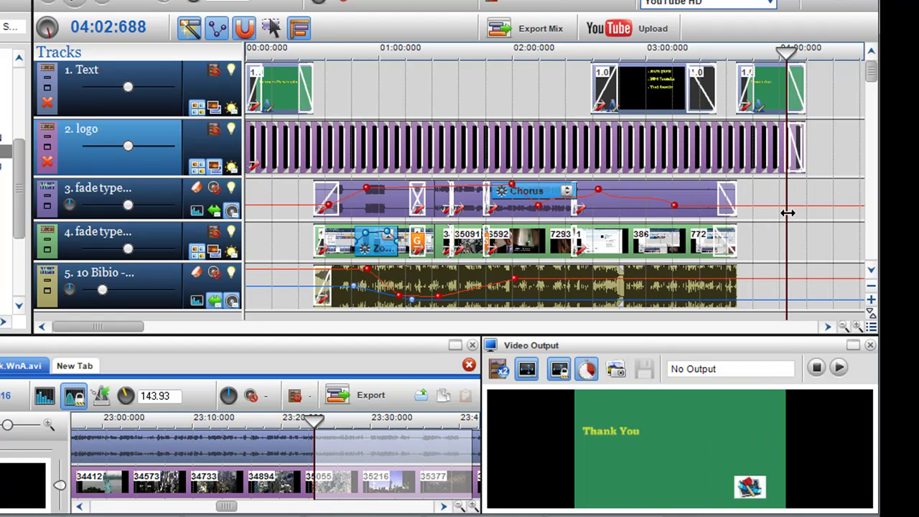
Shorten the logo's fade-in at its start and preview it over the opening title.
{"action": "left_click_drag", "start_coordinate": [792, 209], "coordinate": [241, 188]}
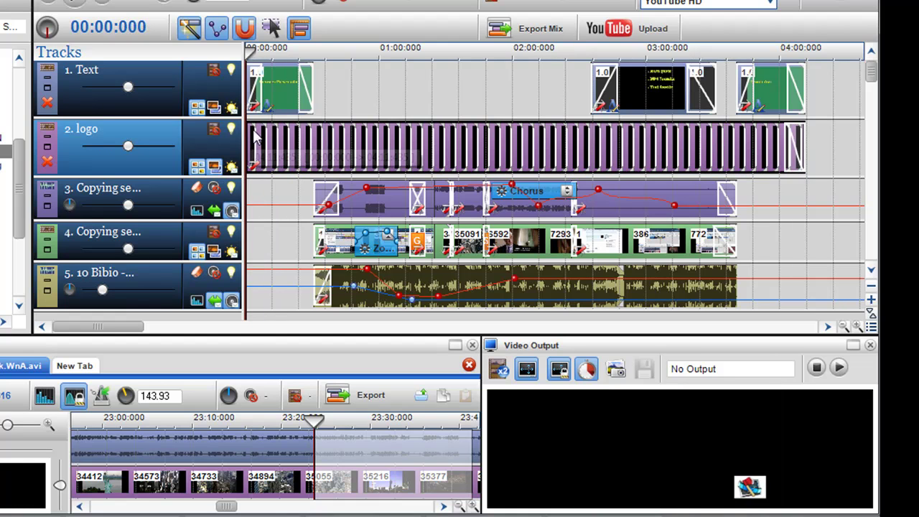
{"action": "left_click_drag", "start_coordinate": [257, 137], "coordinate": [250, 137]}
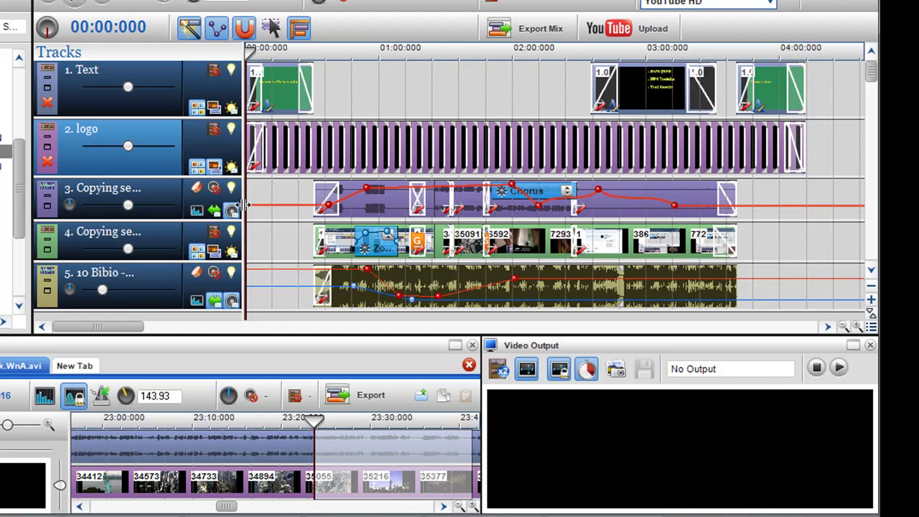
{"action": "left_click", "coordinate": [257, 215]}
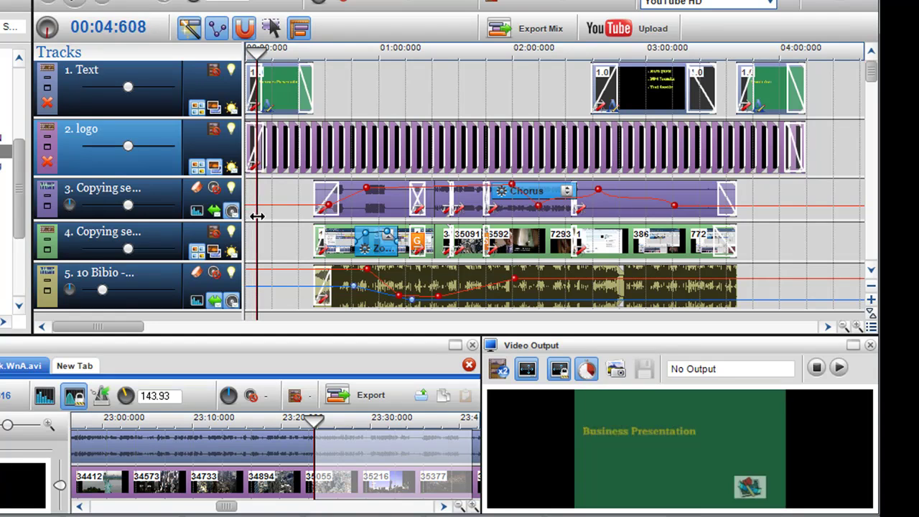
{"action": "left_click_drag", "start_coordinate": [257, 216], "coordinate": [643, 247]}
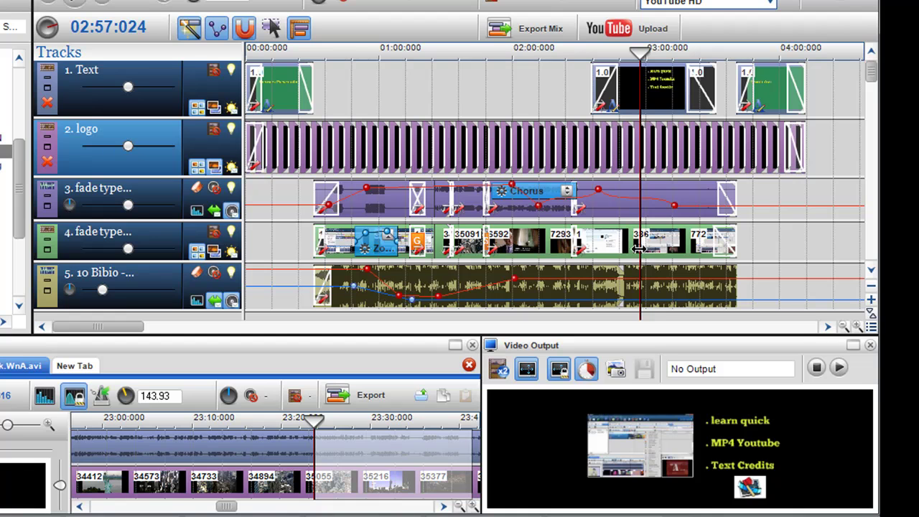